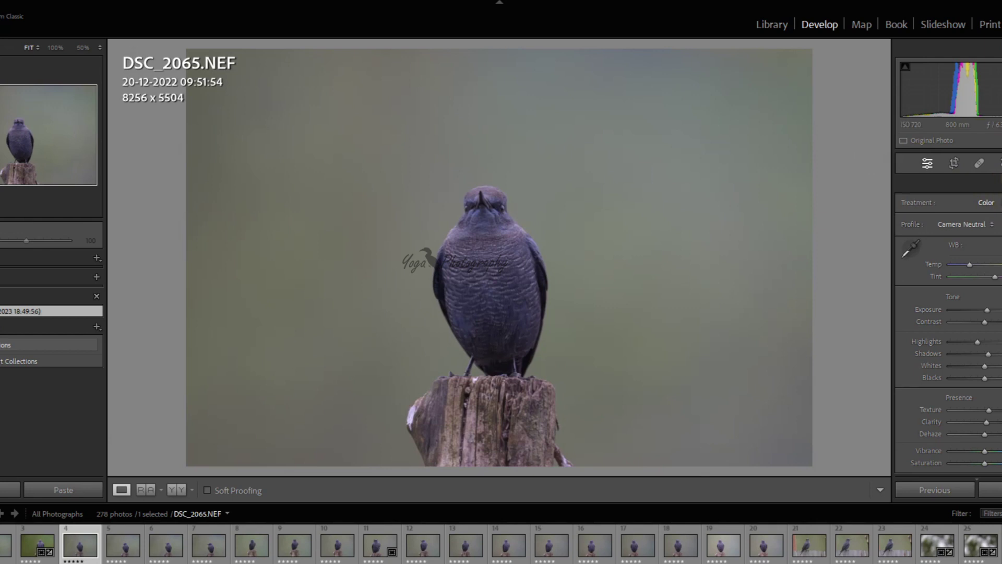
Apply an automatic Select Background mask to the bird photo from the Masking panel.
left_click(999, 163)
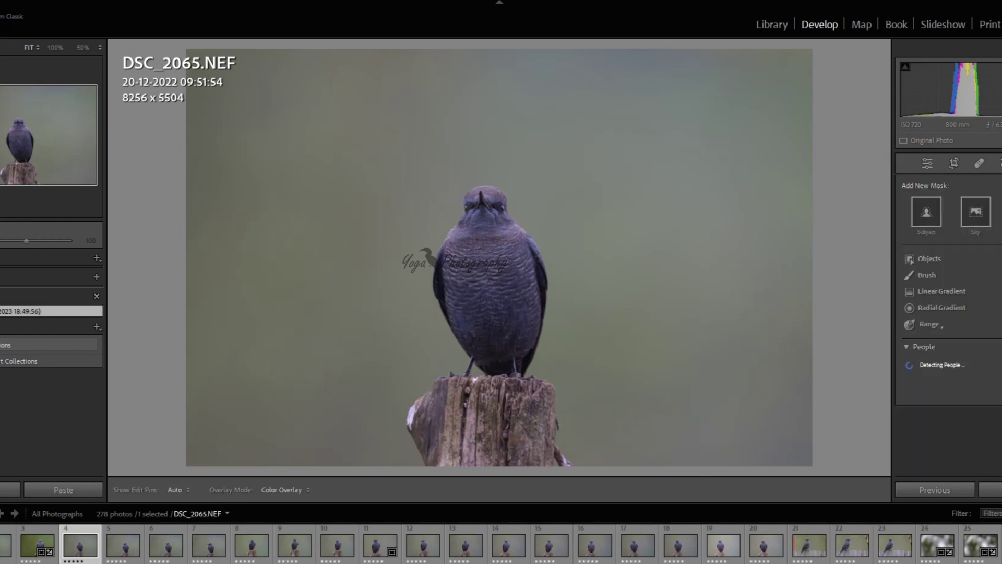
left_click(976, 211)
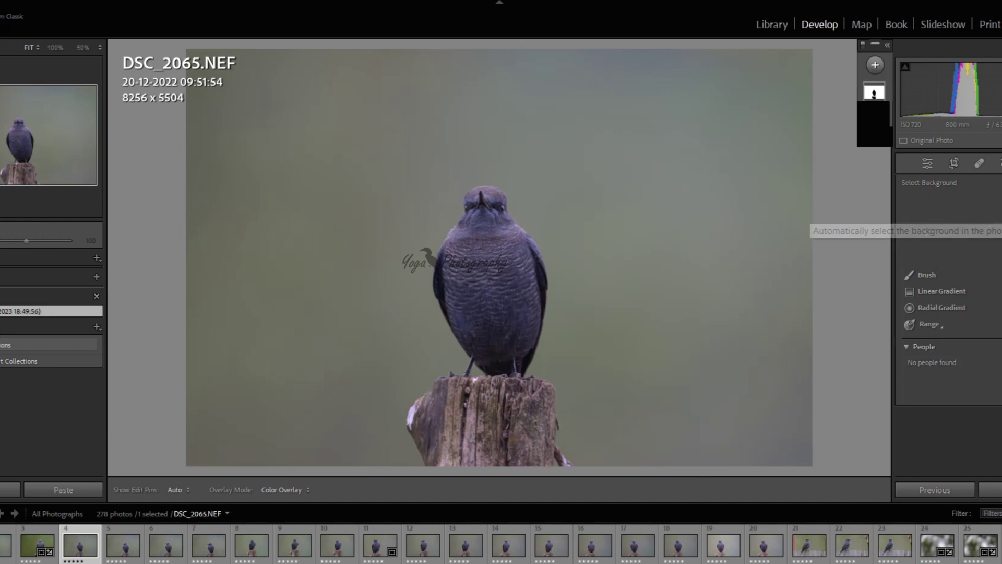